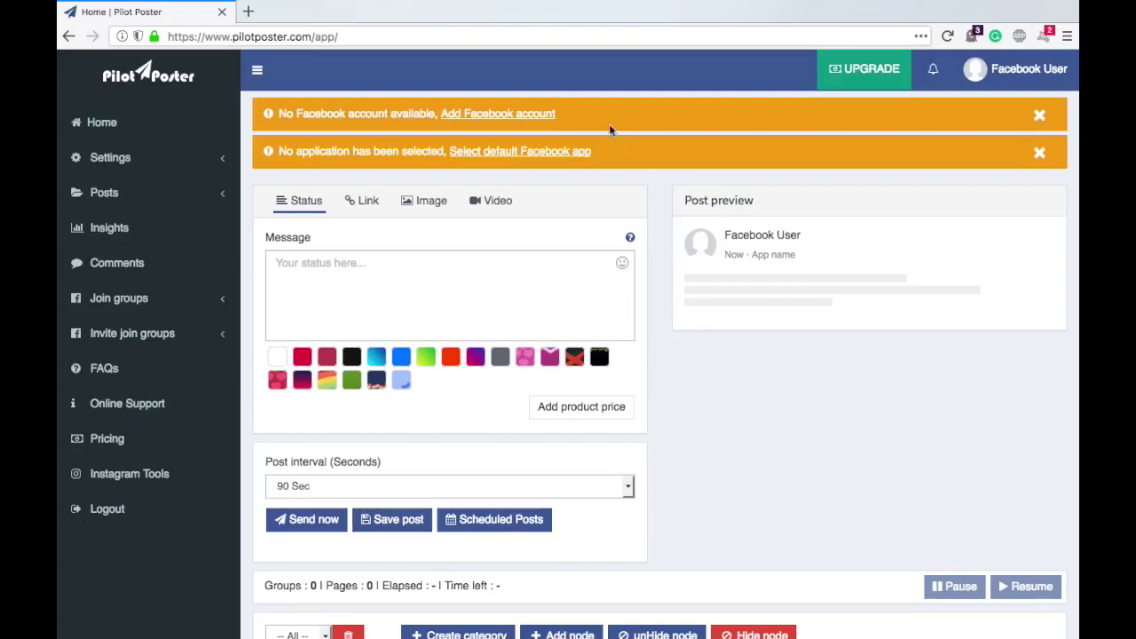
click(497, 116)
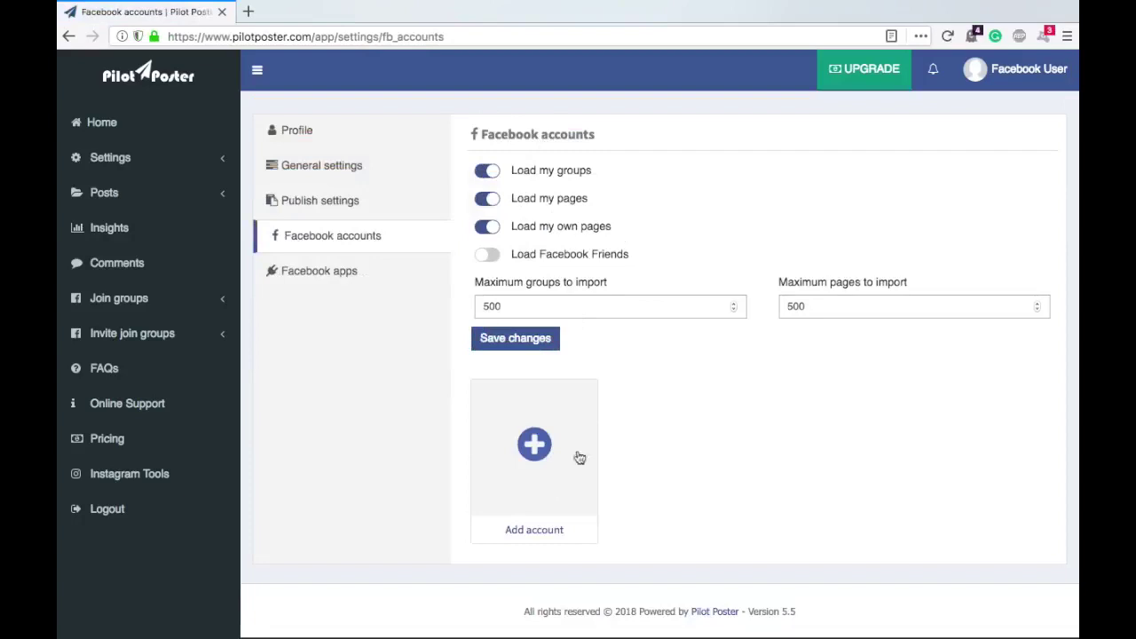
click(533, 446)
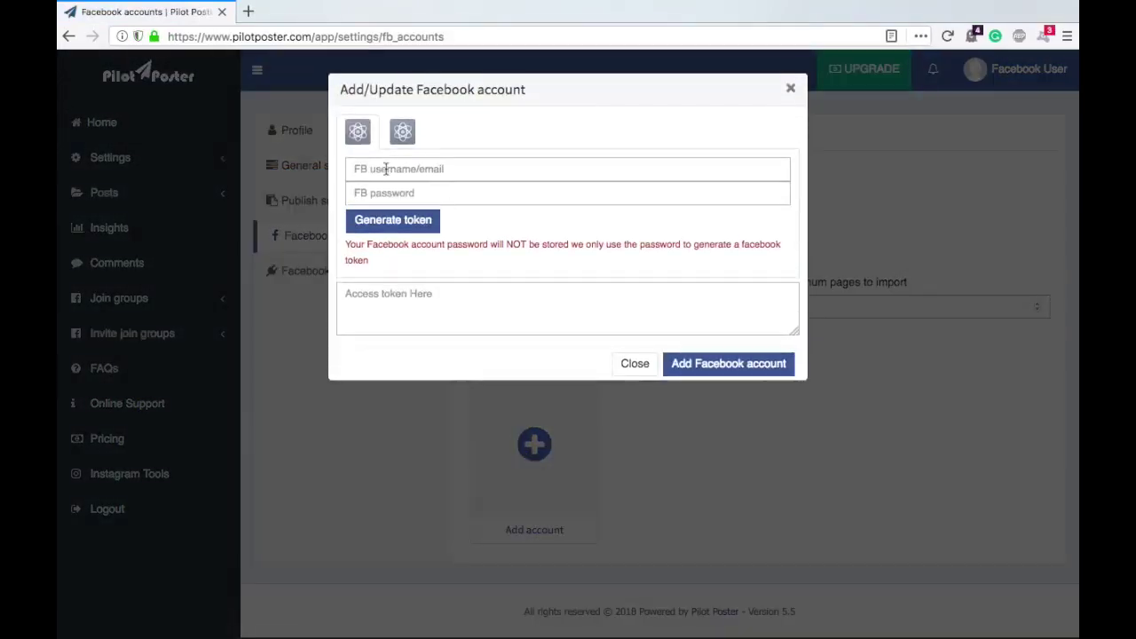
click(387, 168)
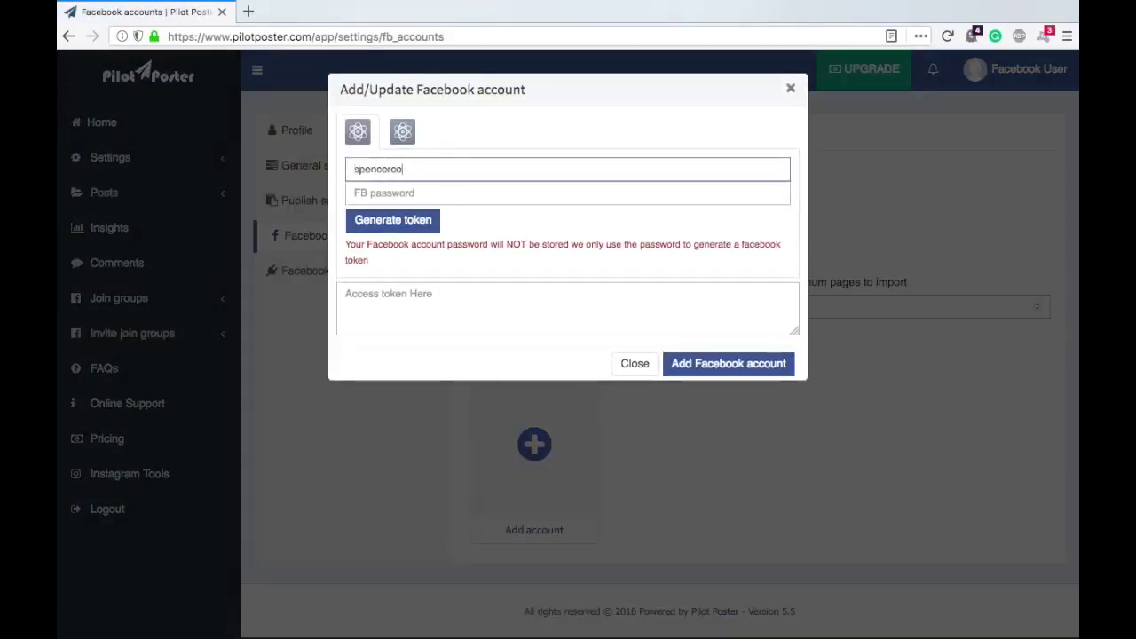
key(Tab)
text(**)
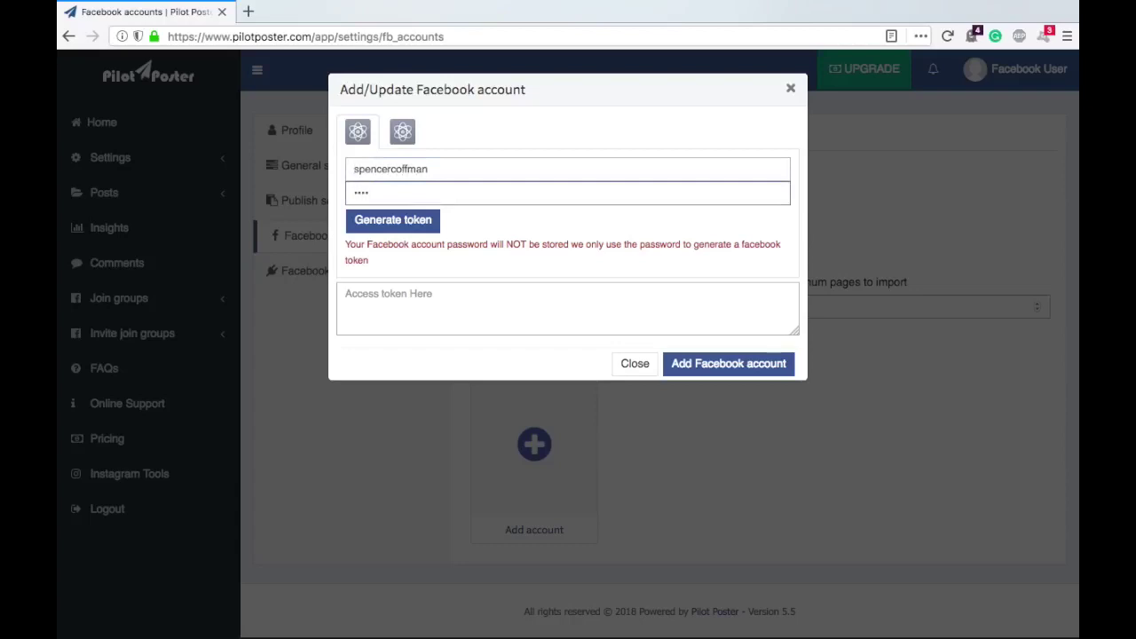
text(***)
click(379, 221)
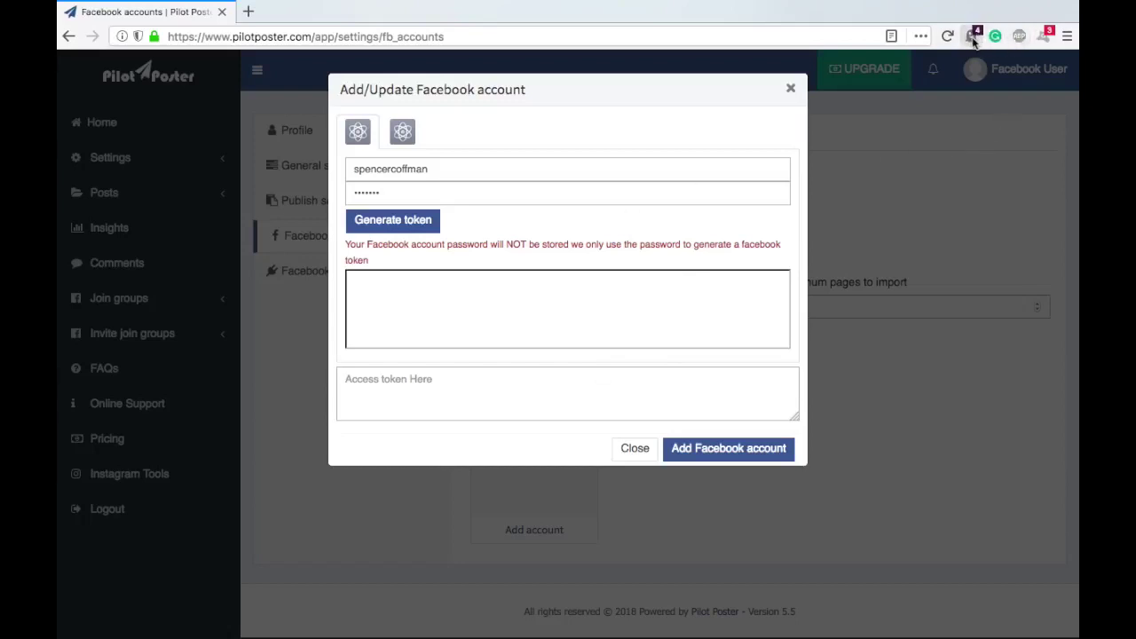
- Disable Adblock Plus for the Pilot Poster site and reload the page
click(973, 36)
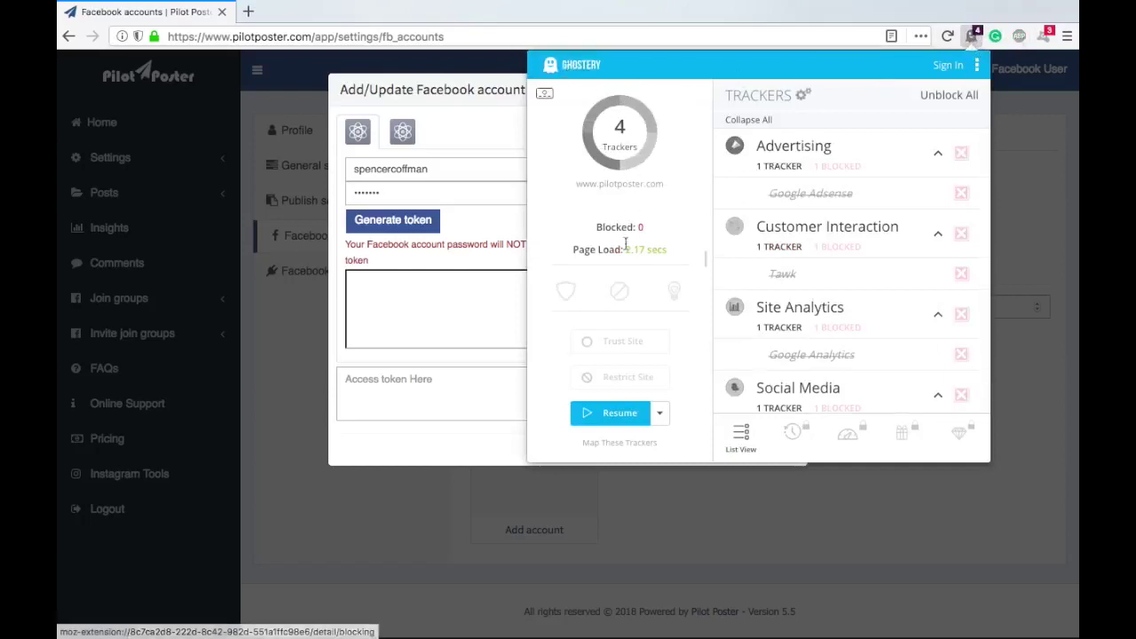
click(1018, 36)
click(943, 139)
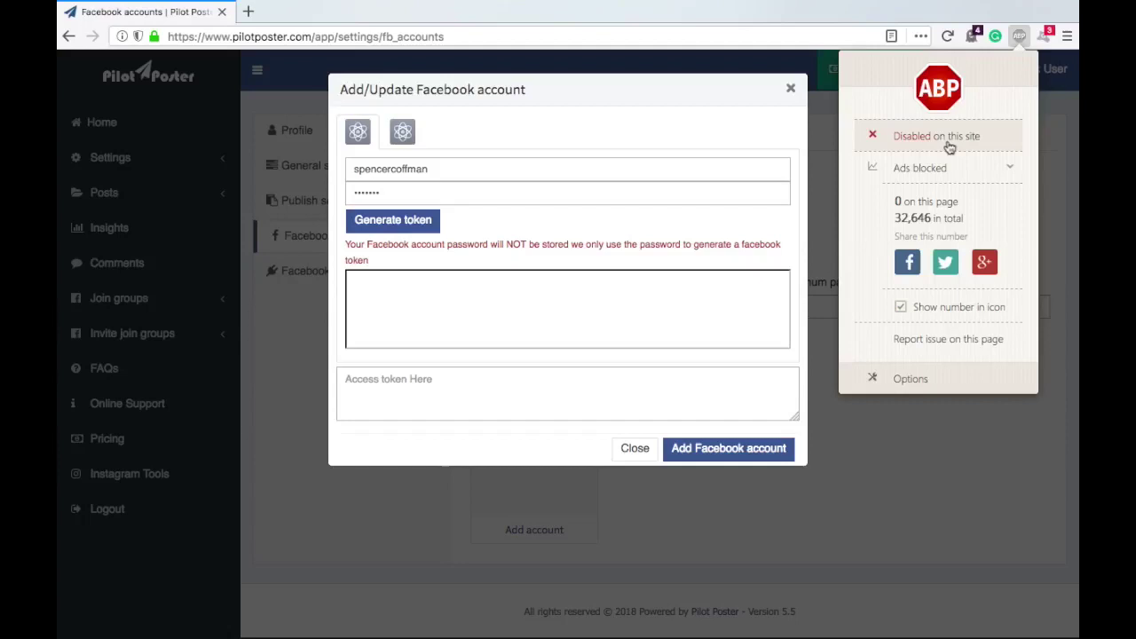
click(864, 500)
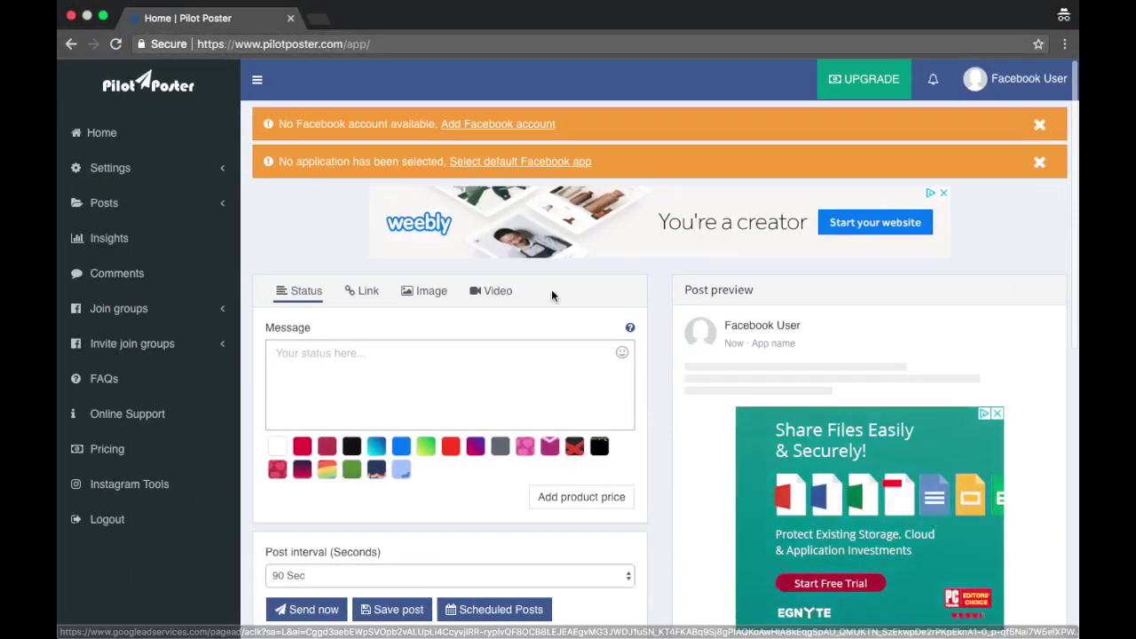
click(482, 126)
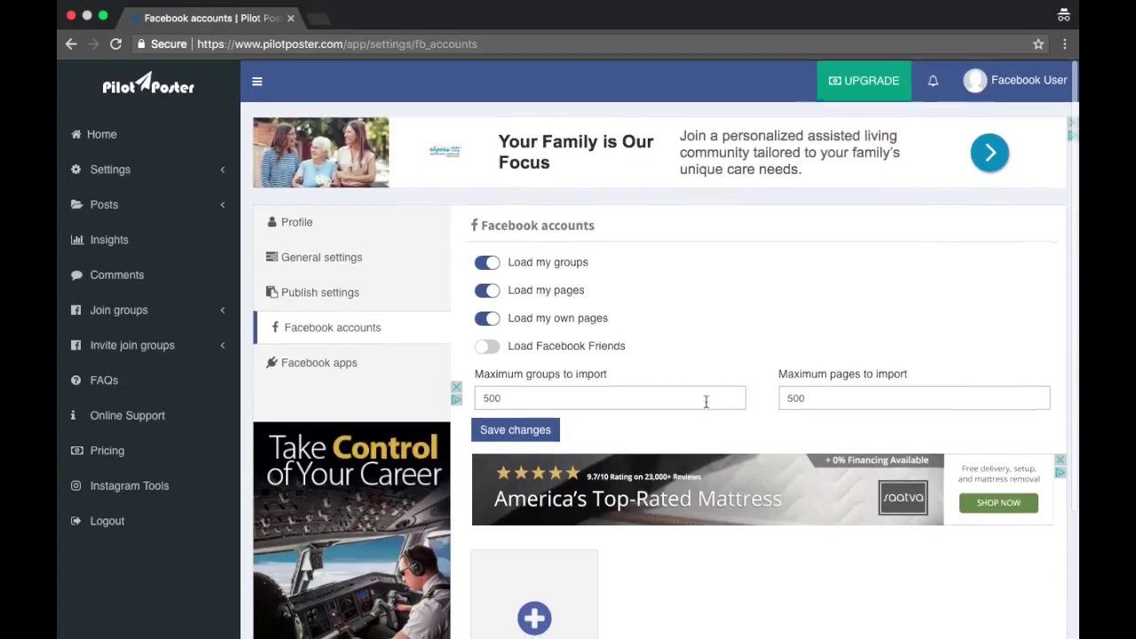
scroll(706, 401, down, 3)
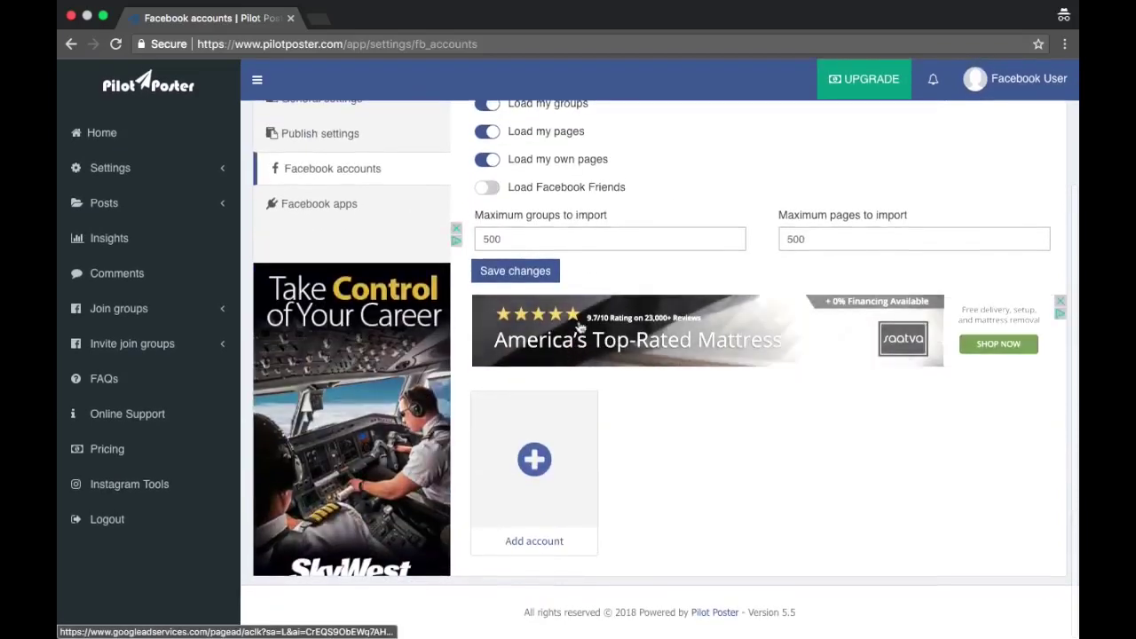
click(532, 489)
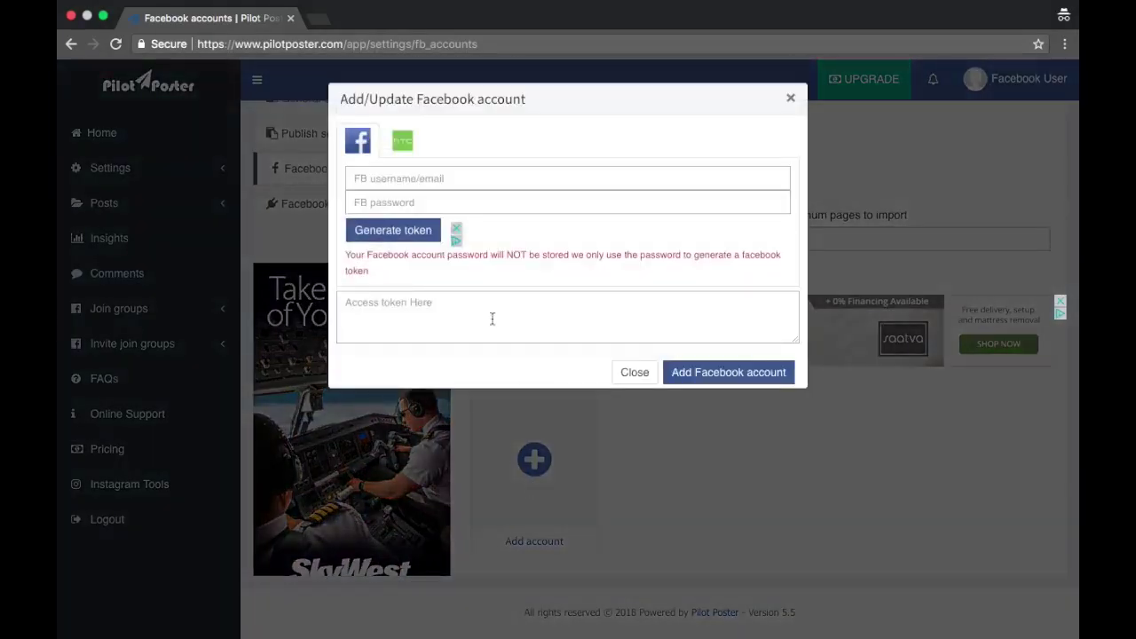
click(395, 183)
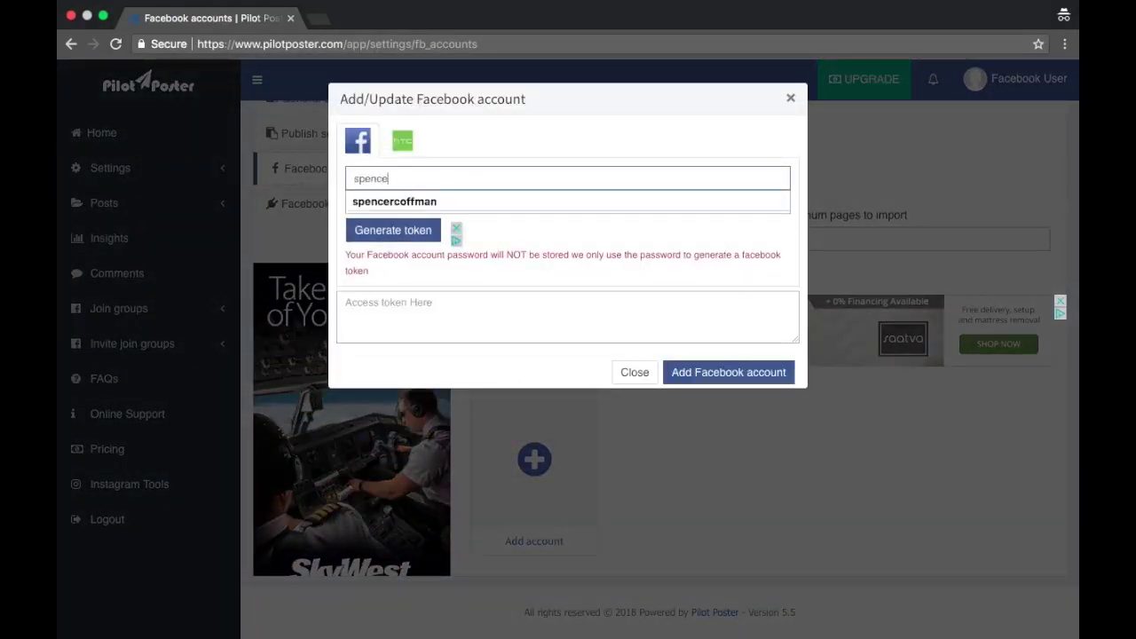
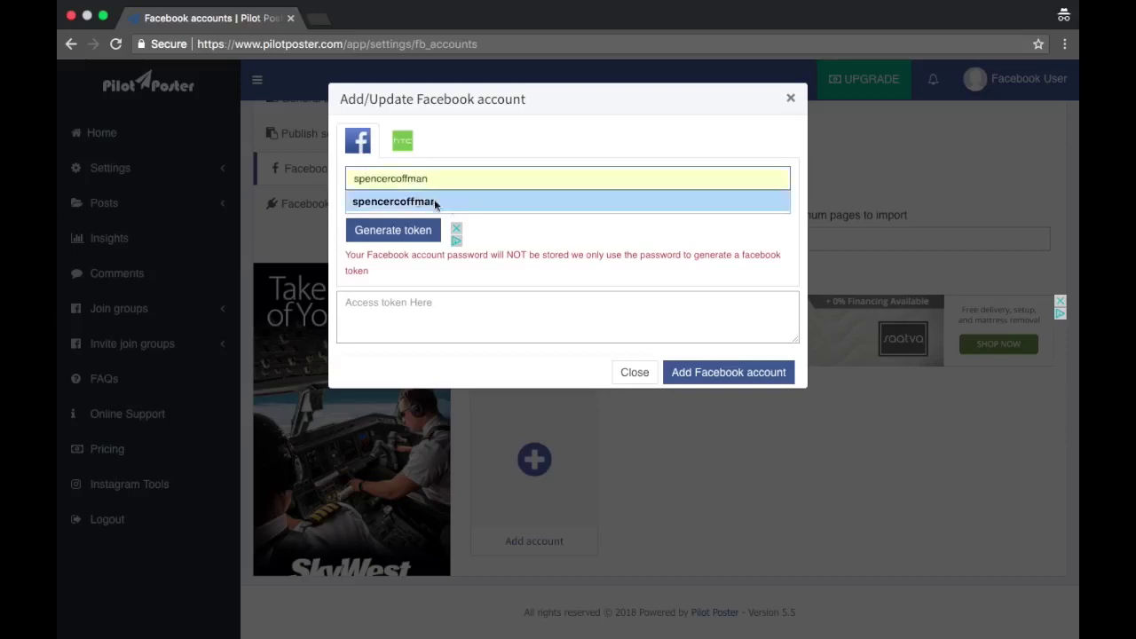
click(480, 220)
click(396, 201)
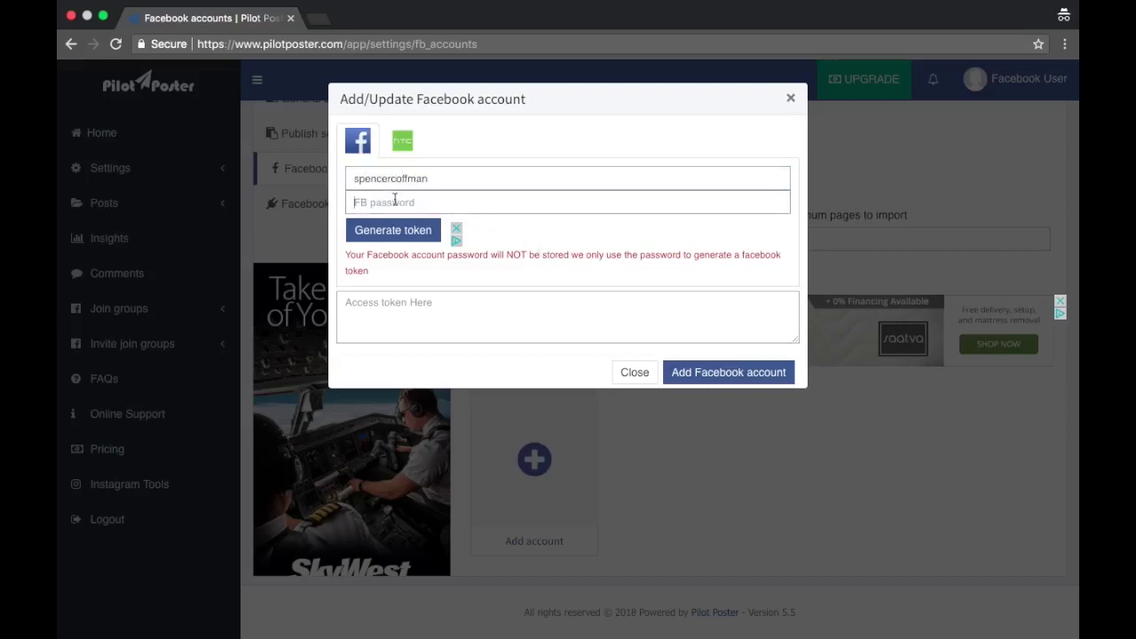
text(••••••)
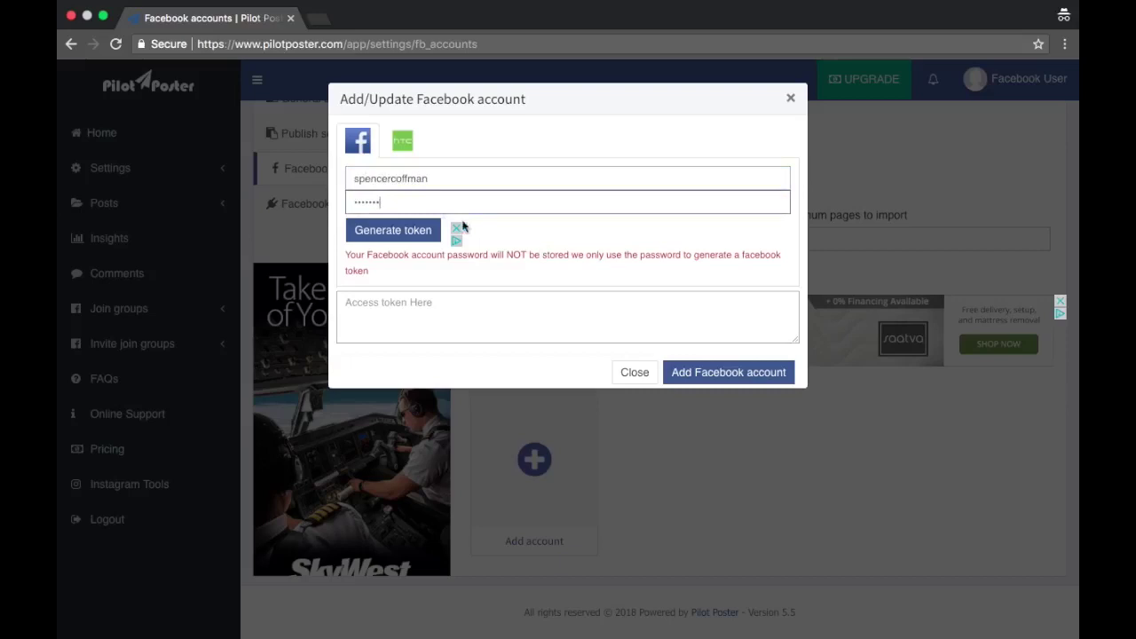
text(•)
click(533, 255)
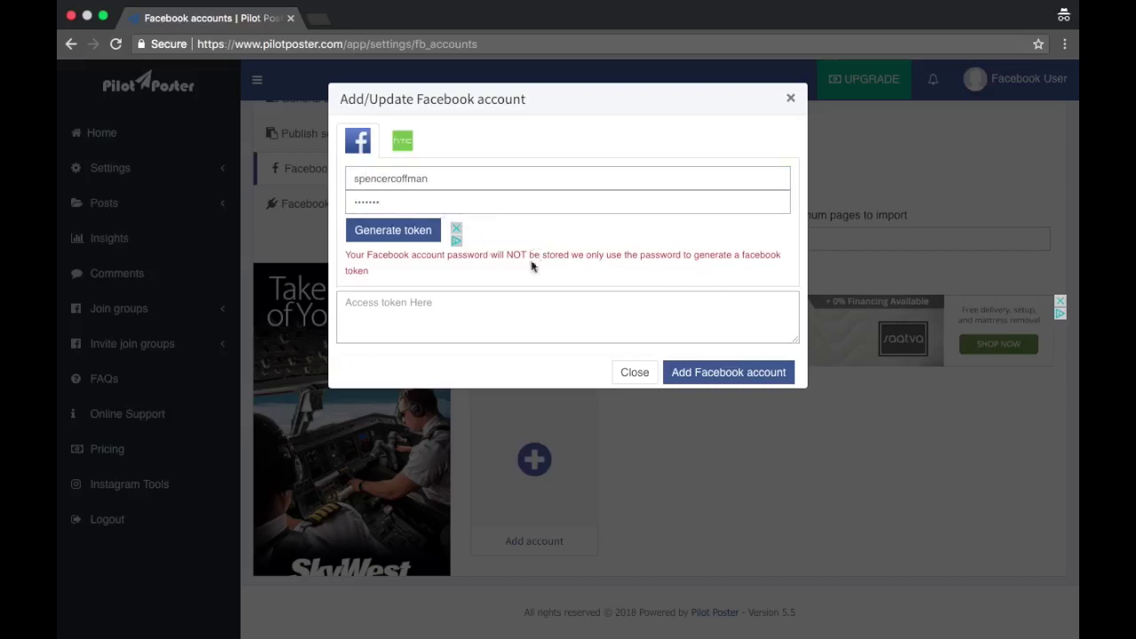
- Generate an access token, paste it into the Access token box, and add the account
click(389, 235)
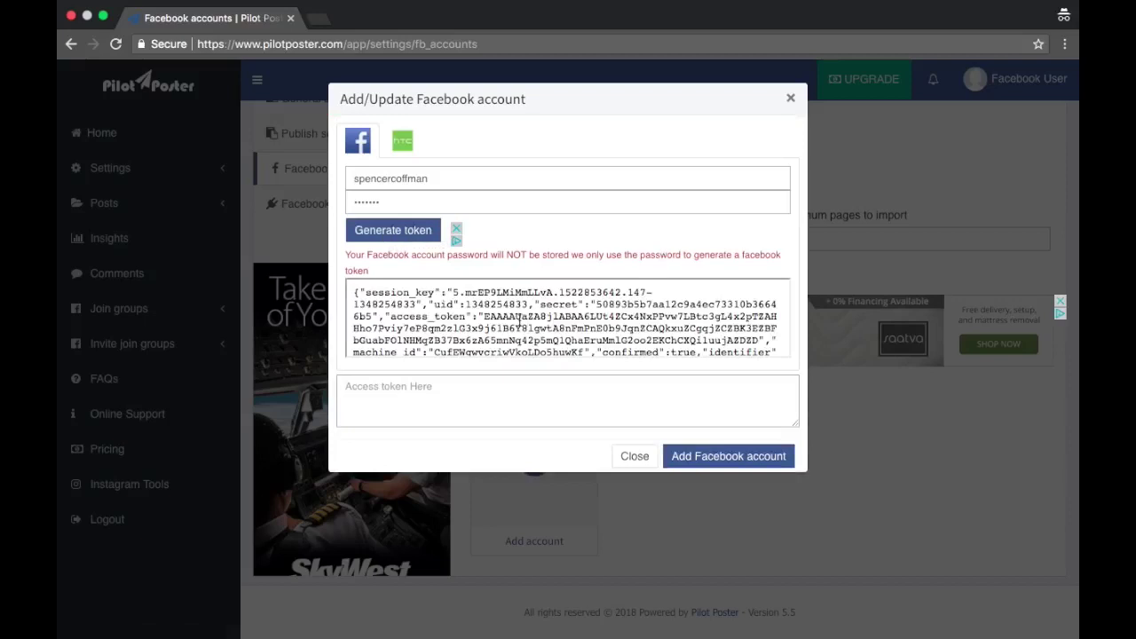
triple_click(520, 321)
click(451, 387)
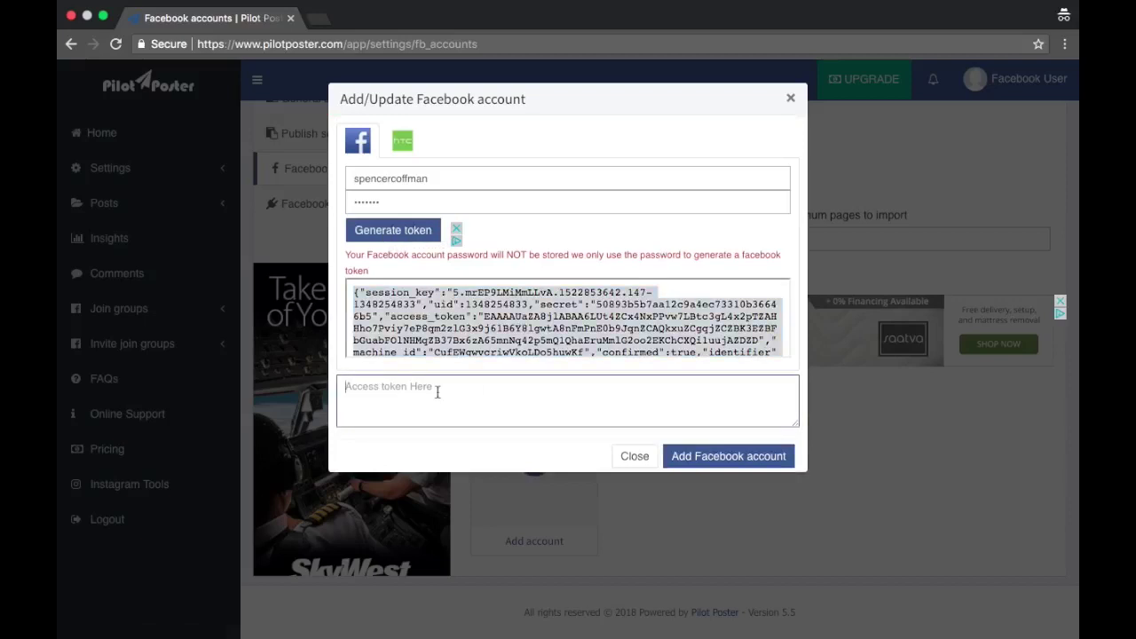
key(super+v)
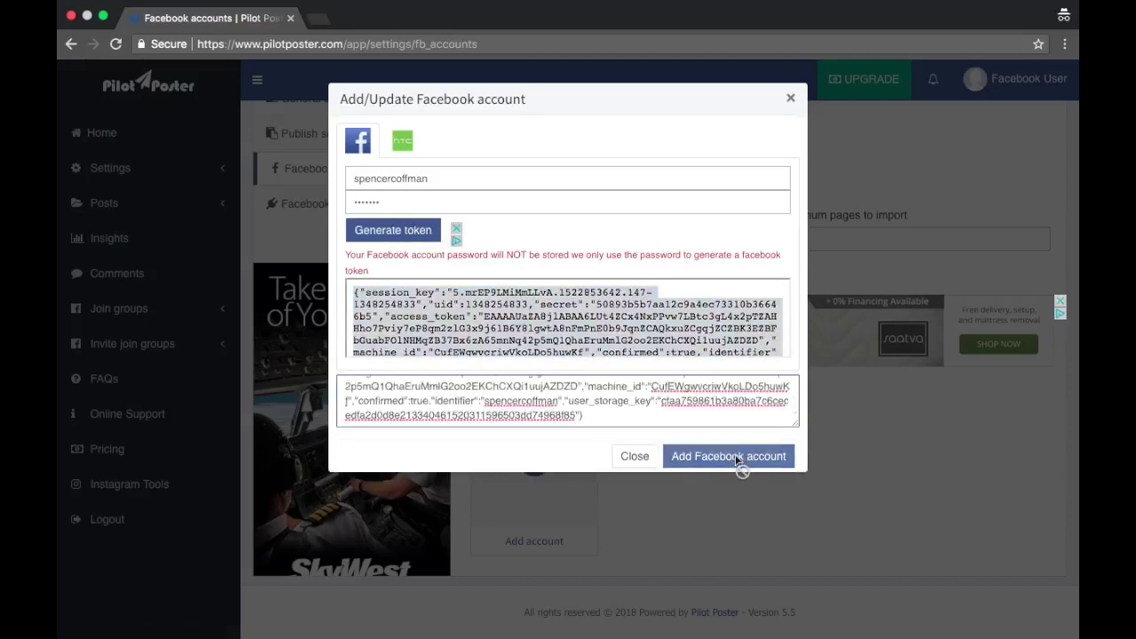
click(735, 454)
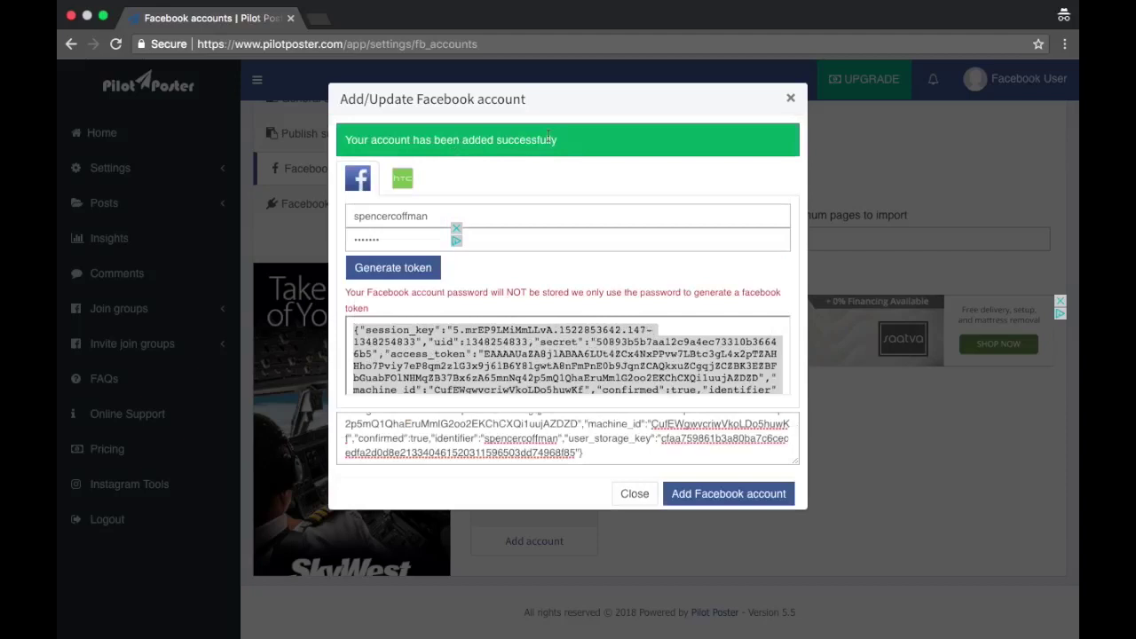
- Close the success form and start adding another Facebook account
click(636, 499)
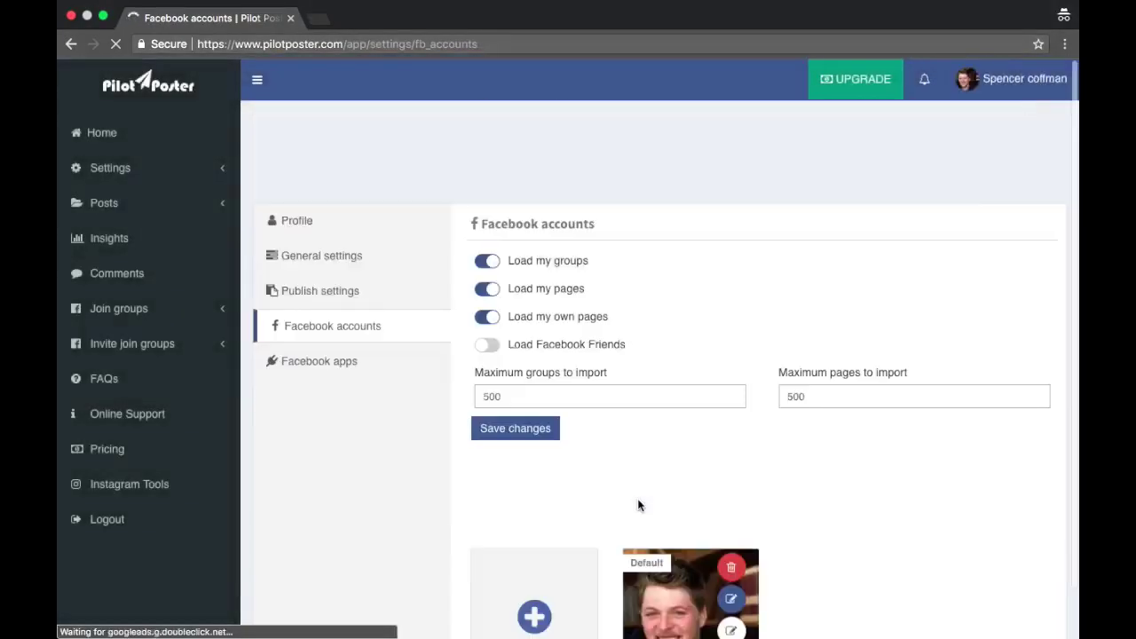
scroll(822, 476, down, 3)
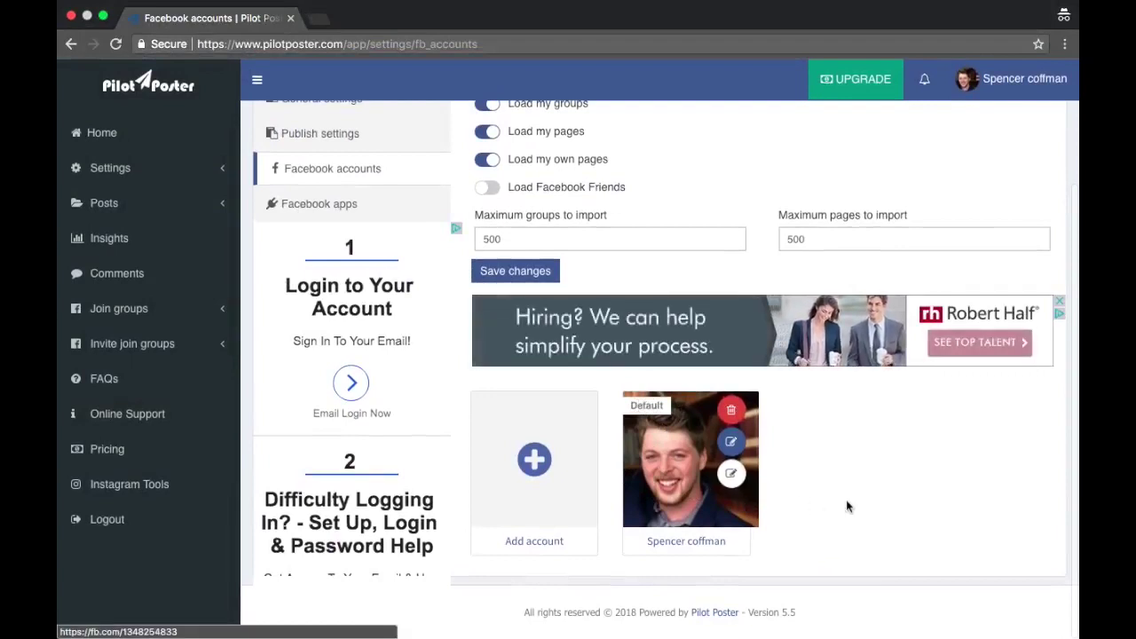
scroll(846, 506, up, 1)
scroll(845, 506, up, 1)
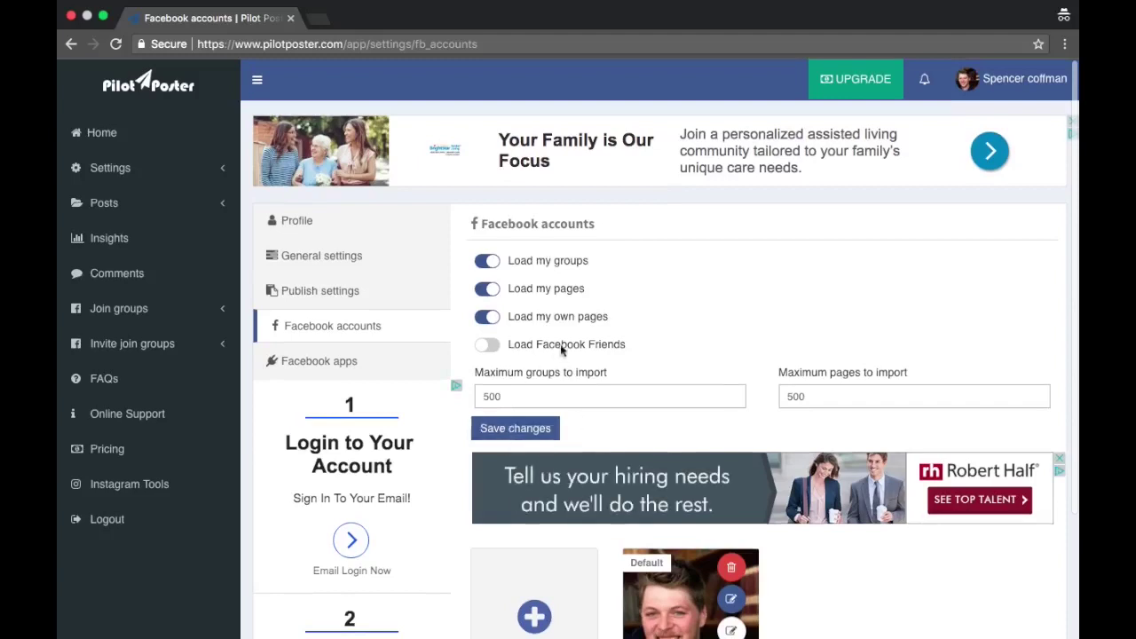
scroll(695, 320, down, 2)
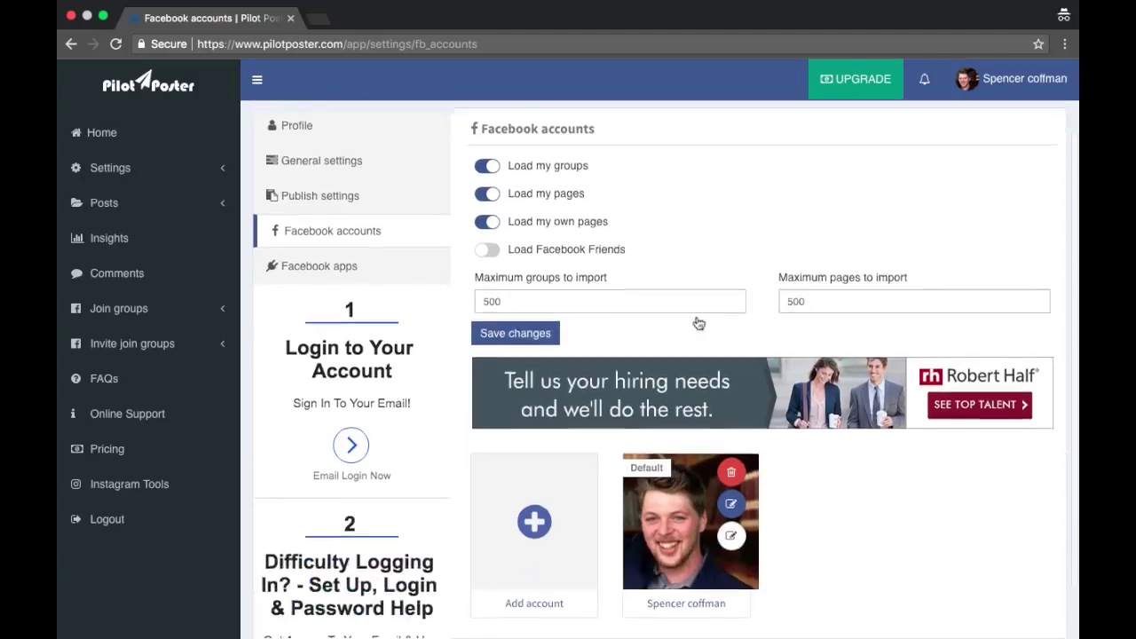
click(534, 512)
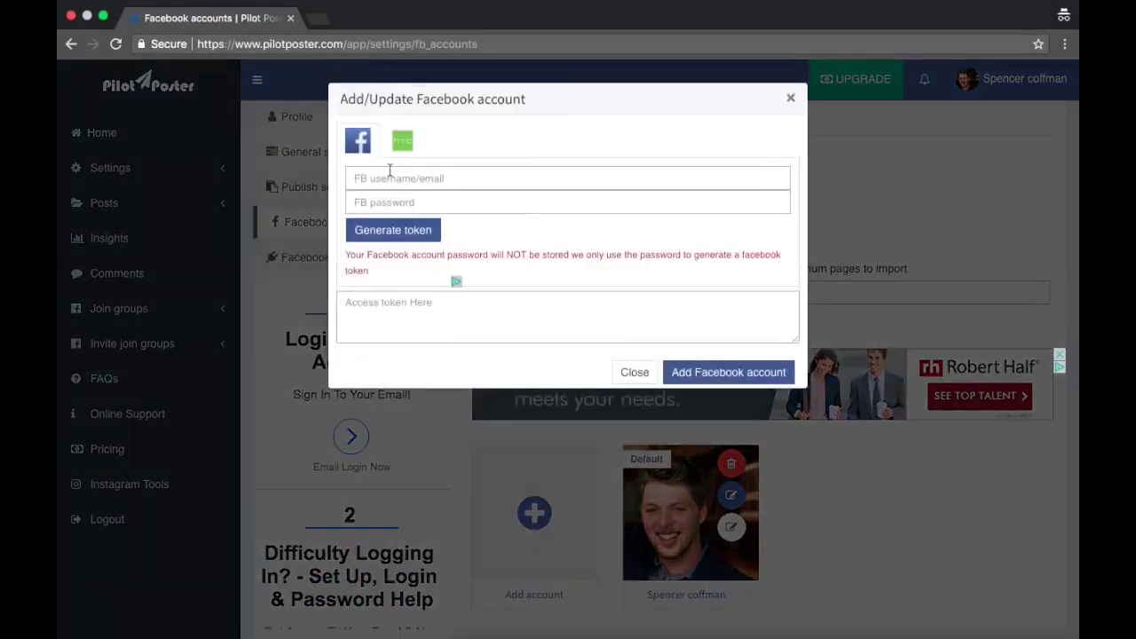
- Enter login 'fireflystudio' with its password and request an access token
click(417, 179)
text(M)
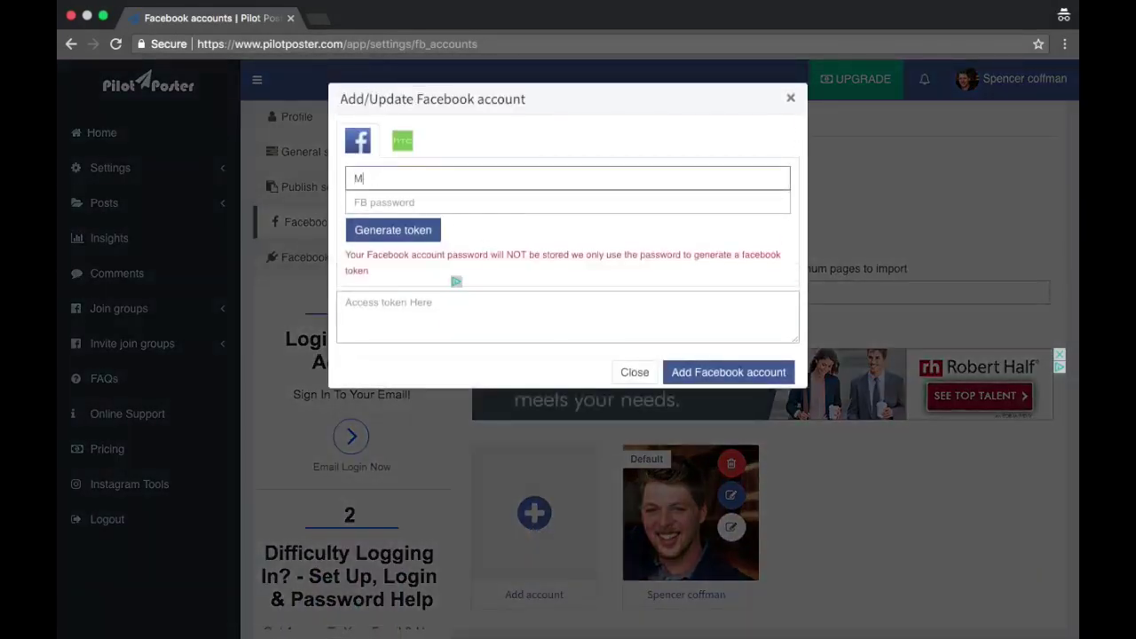
key(BackSpace)
text(F)
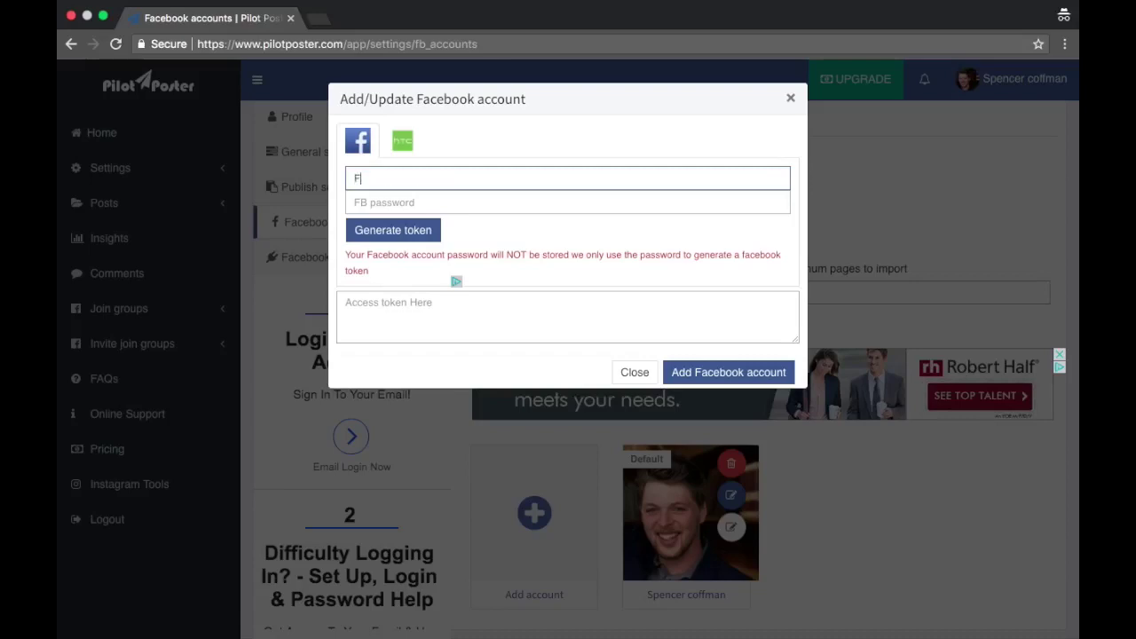
key(BackSpace)
key(BackSpace)
text(fireflystu)
text(dio)
click(417, 201)
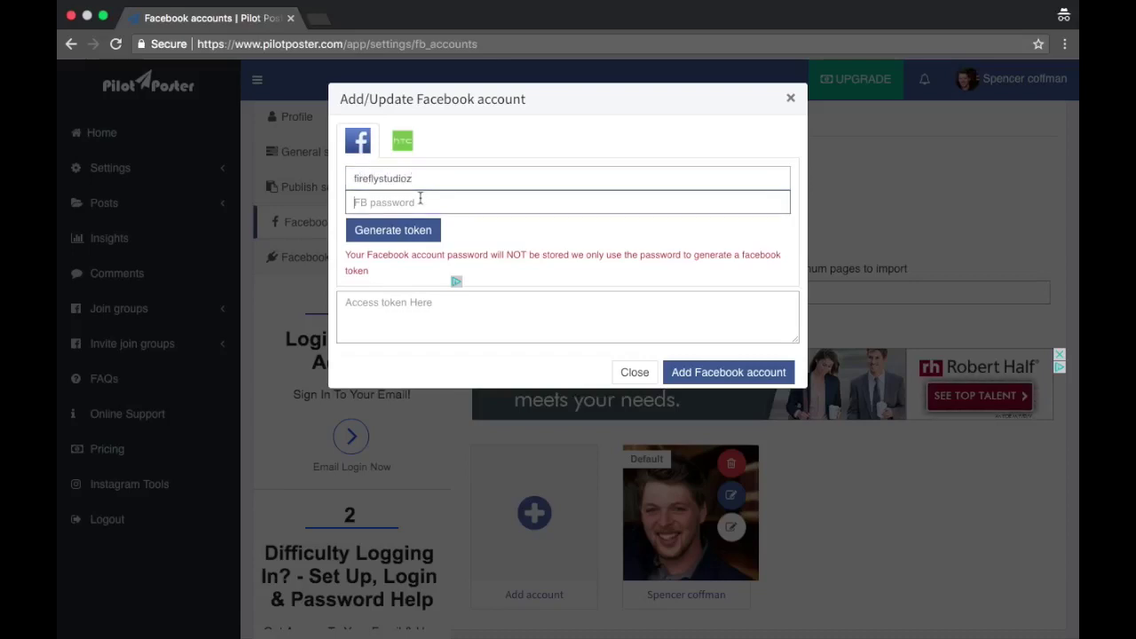
text(***********)
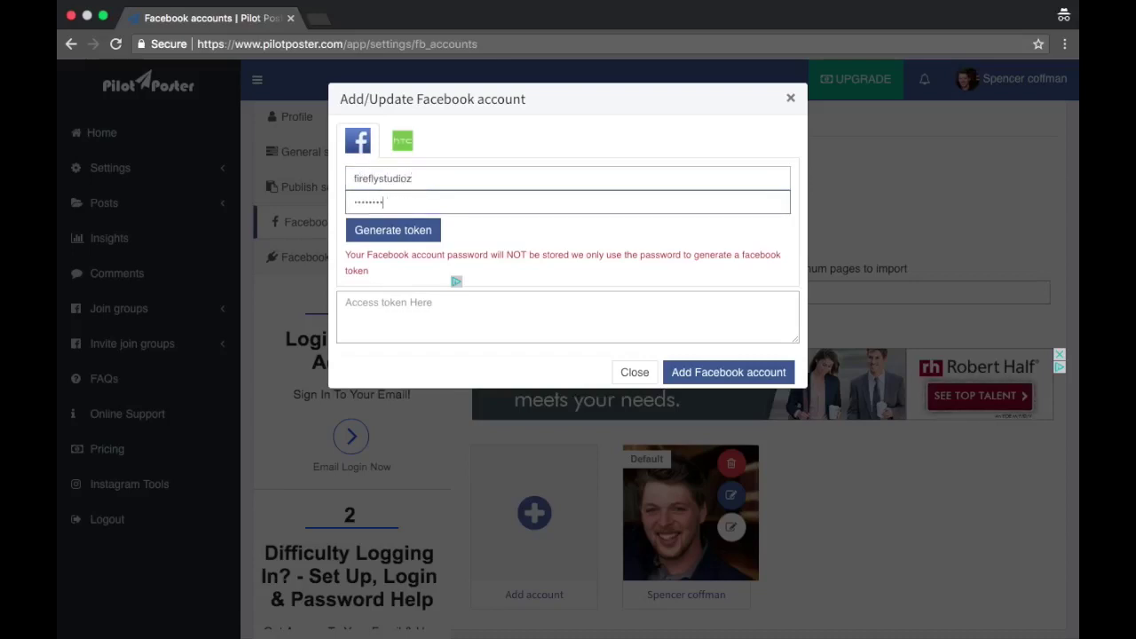
click(424, 238)
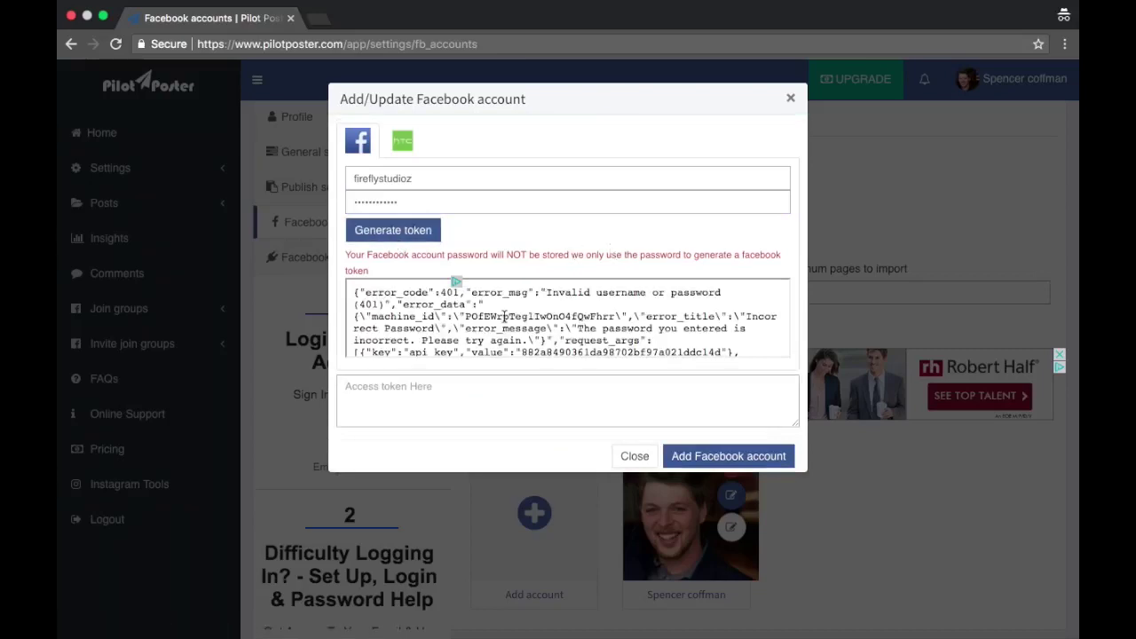
- Copy the token response into the Access token field and try adding the account
triple_click(504, 316)
key(ctrl+c)
click(424, 424)
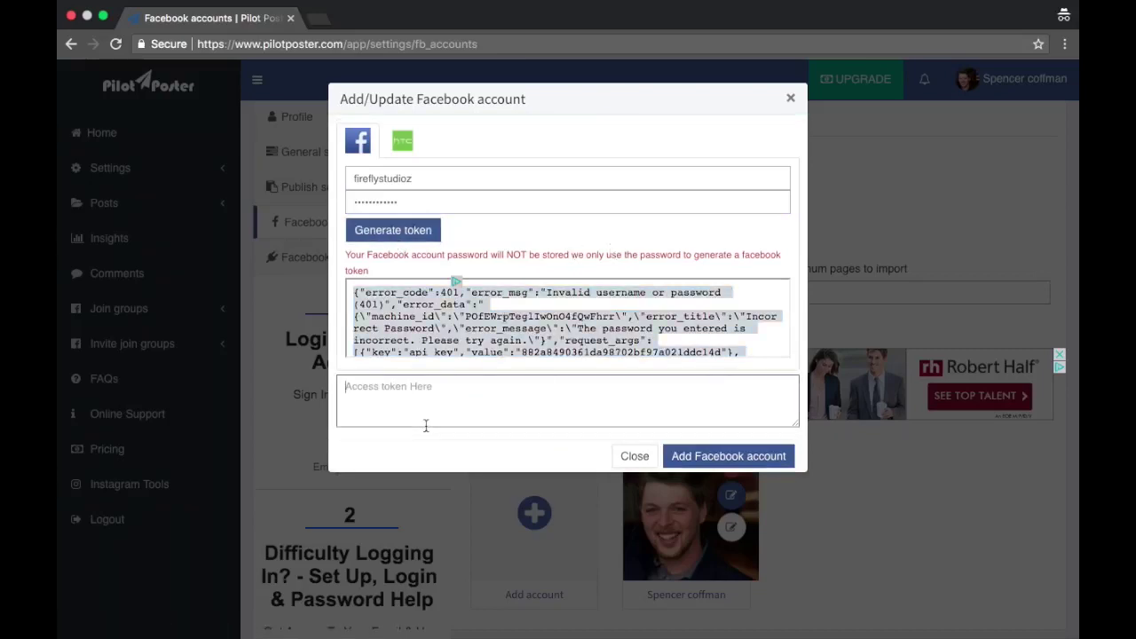
key(ctrl+v)
click(747, 468)
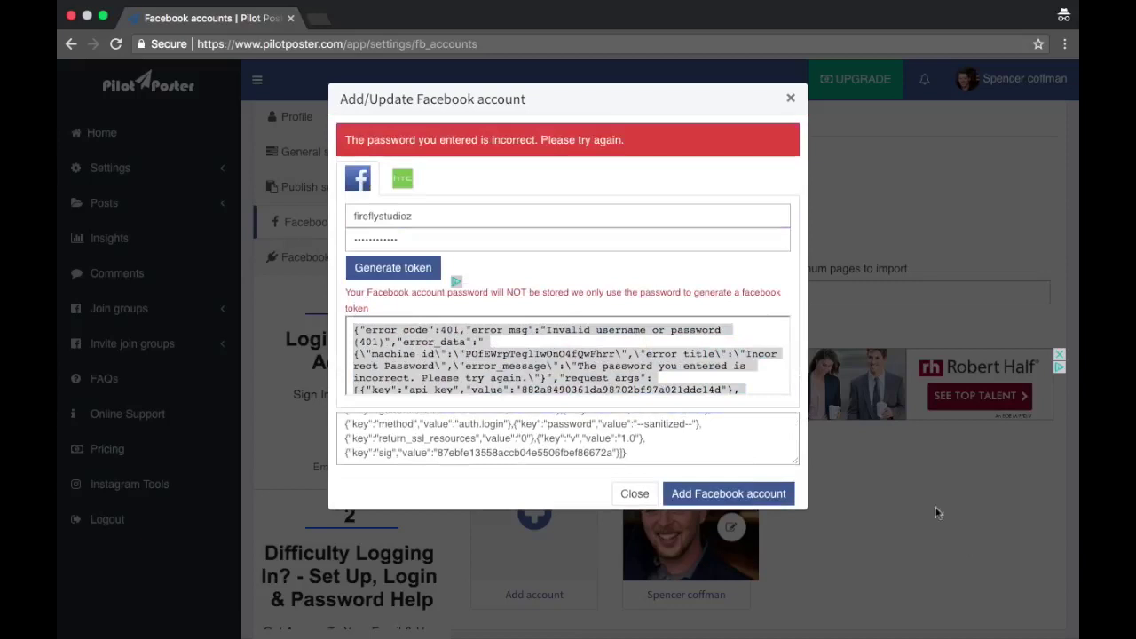
- Correct the password, regenerate the token, paste it in, and submit the account again
double_click(412, 240)
text(a)
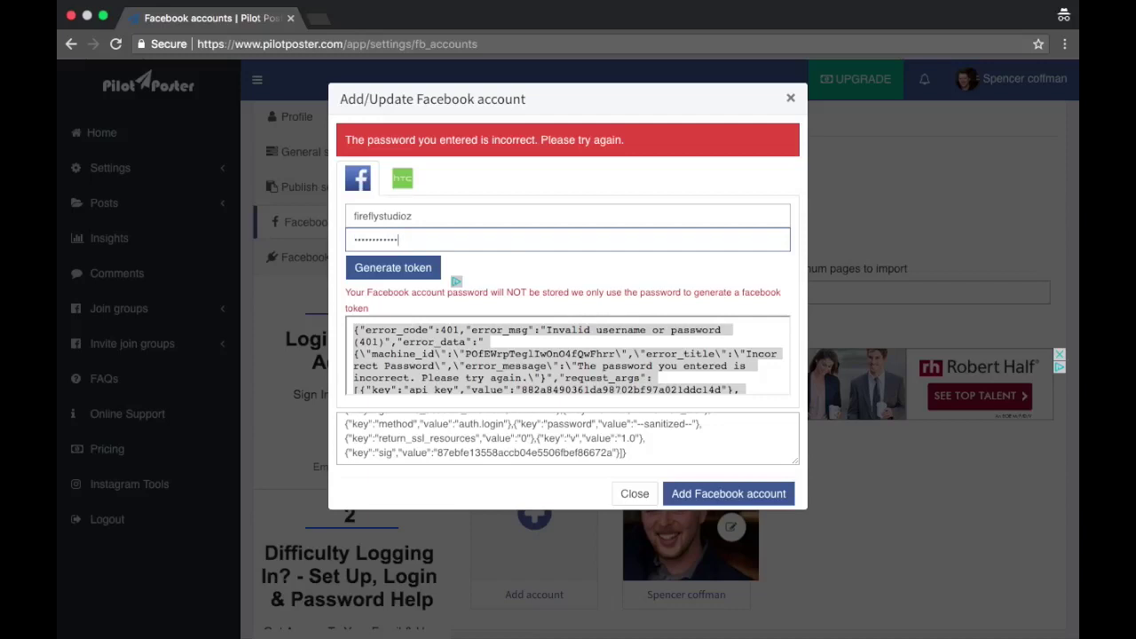
click(417, 269)
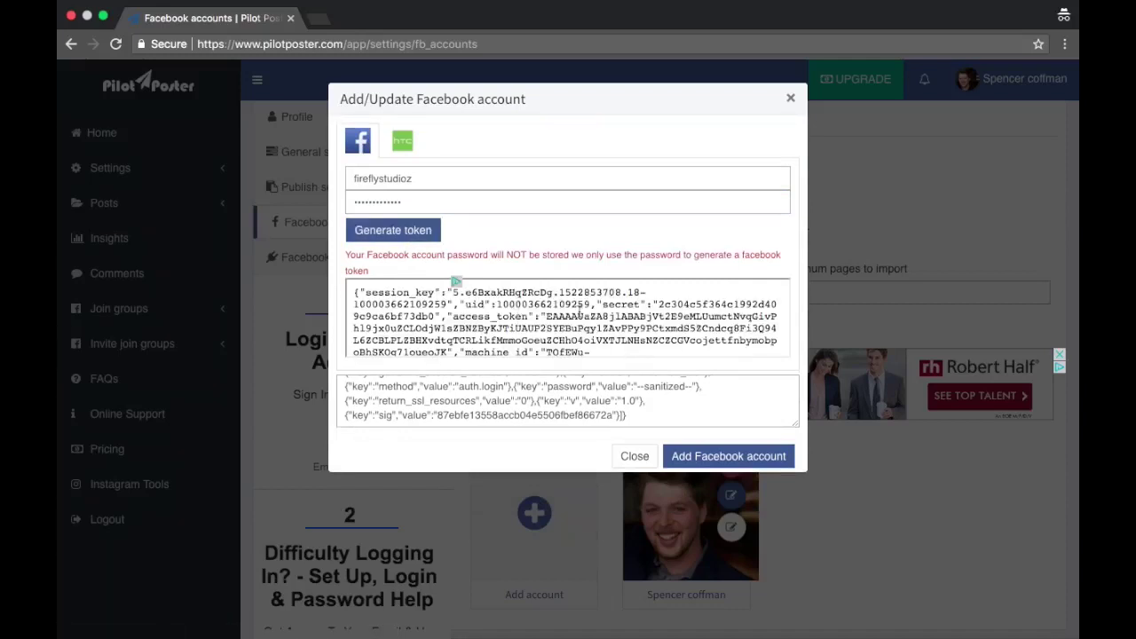
click(578, 312)
key(ctrl+a)
key(ctrl+v)
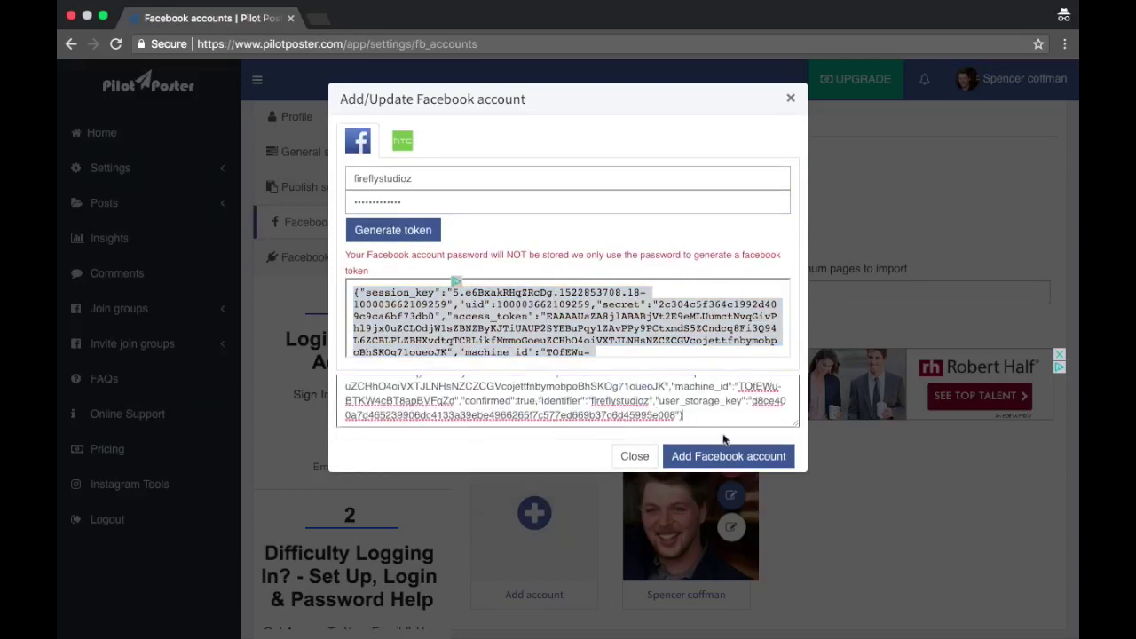
click(729, 454)
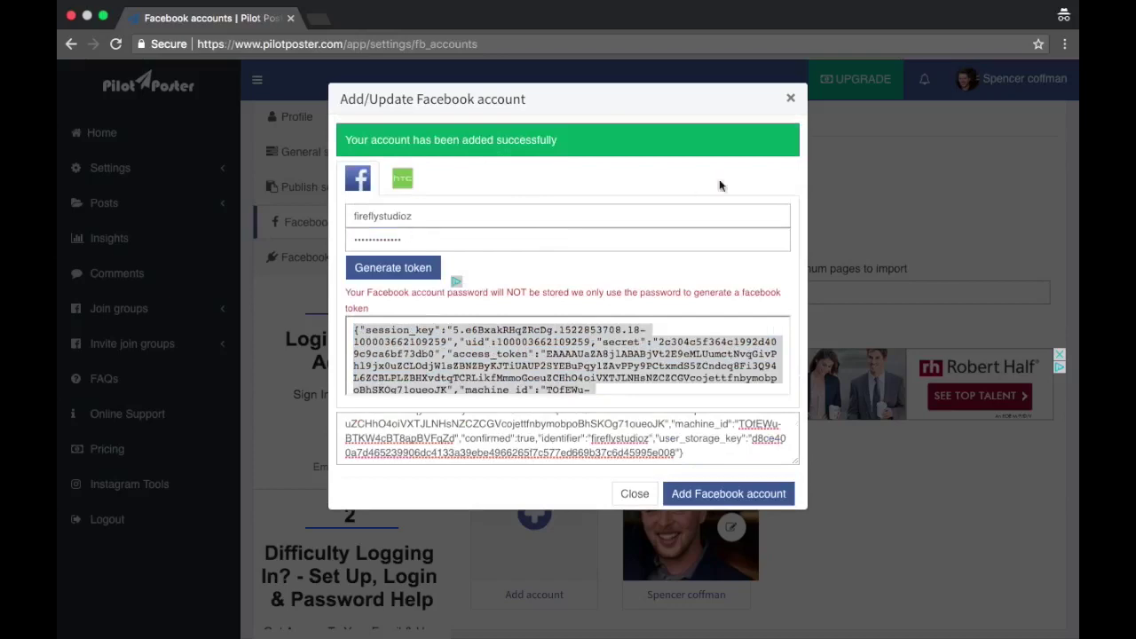
- Close the account form and scroll to see both Facebook account cards
click(634, 495)
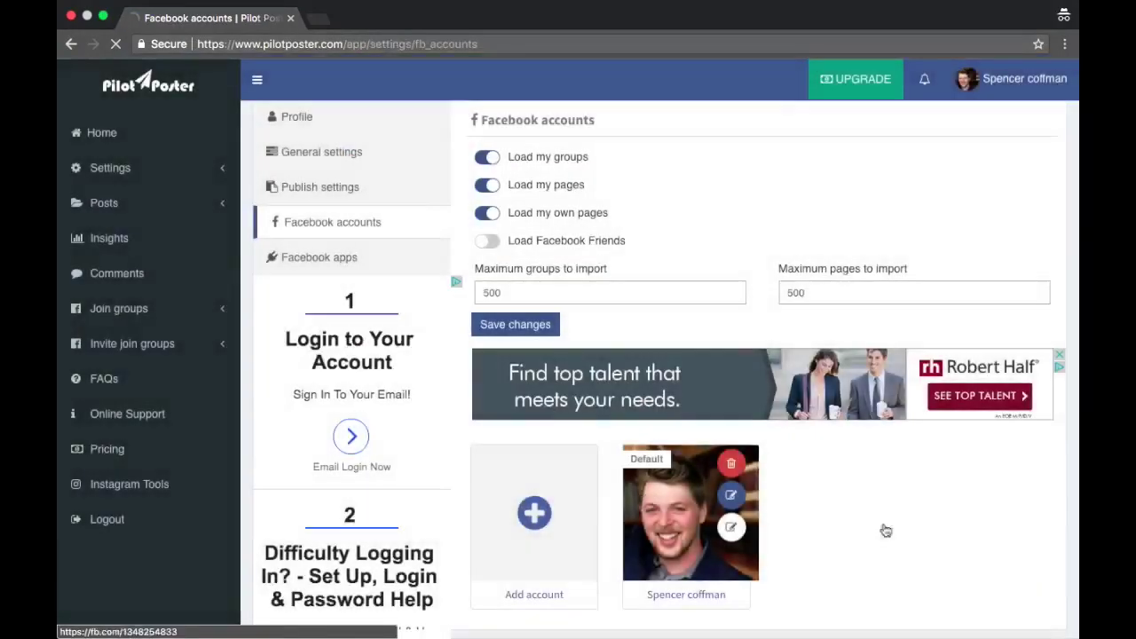
scroll(938, 541, down, 2)
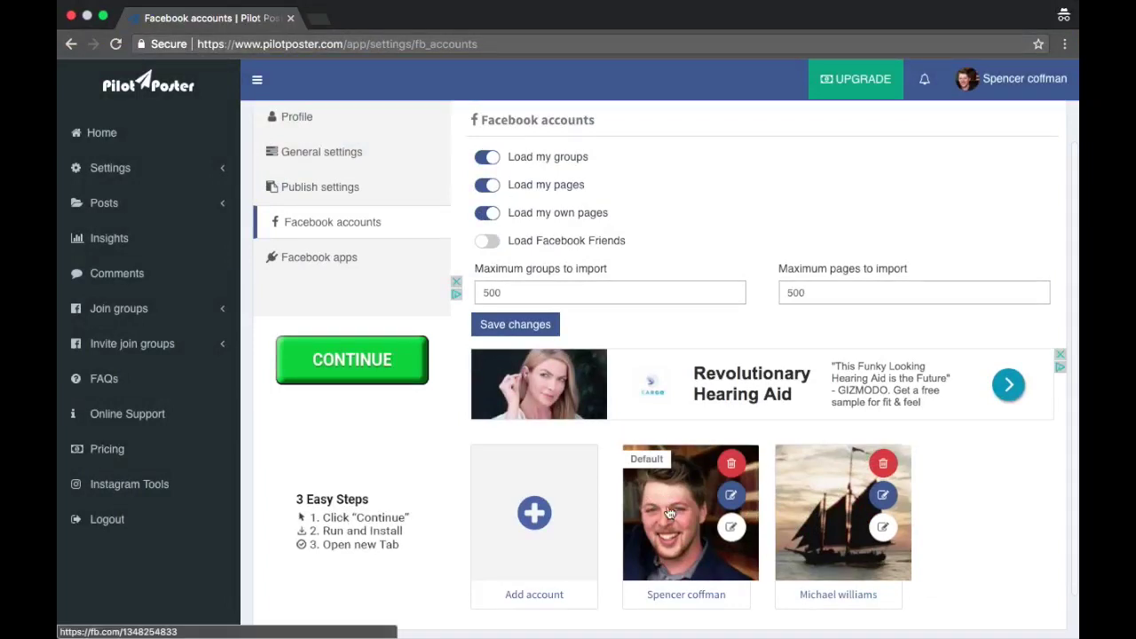
scroll(656, 550, down, 1)
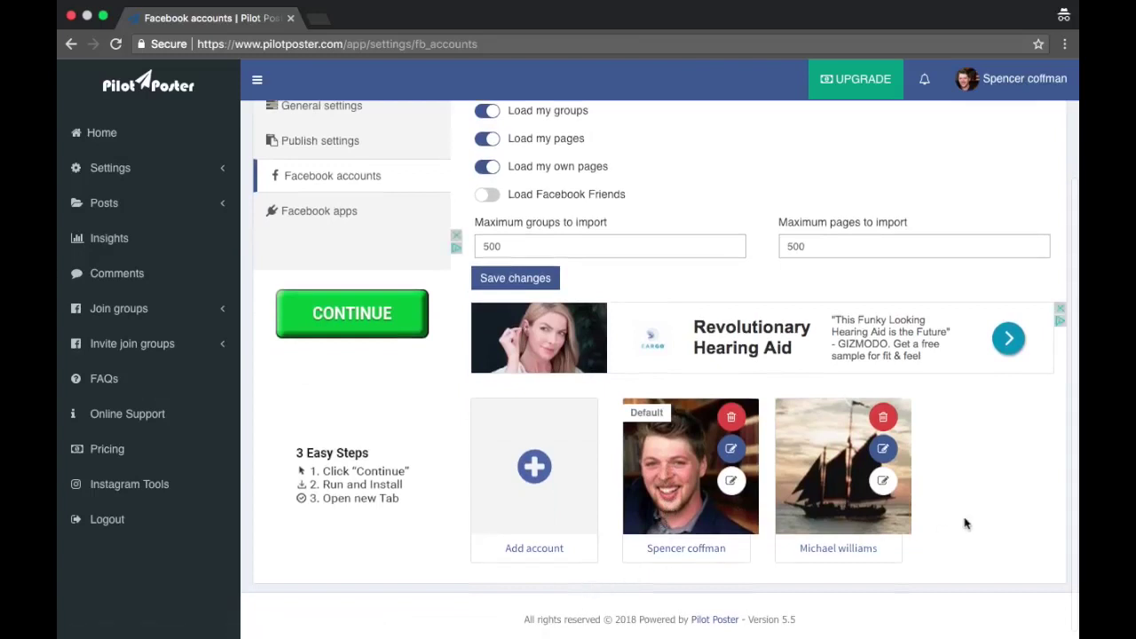
click(112, 454)
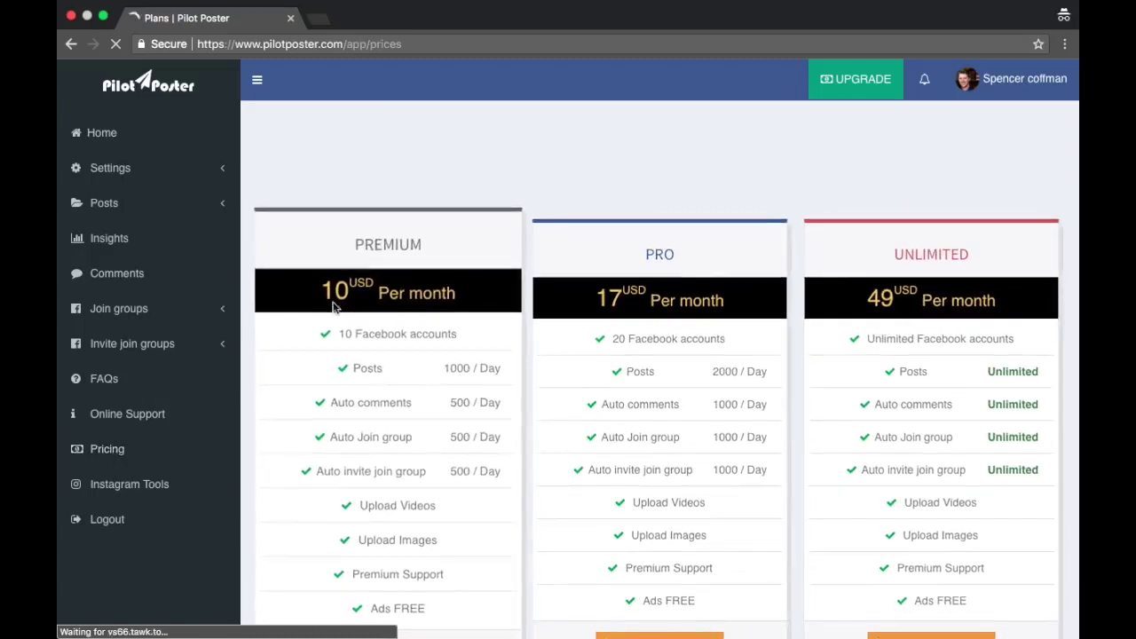
- Scroll through the Premium, Pro and Unlimited plans, then go back to Settings > Facebook accounts
scroll(965, 297, down, 3)
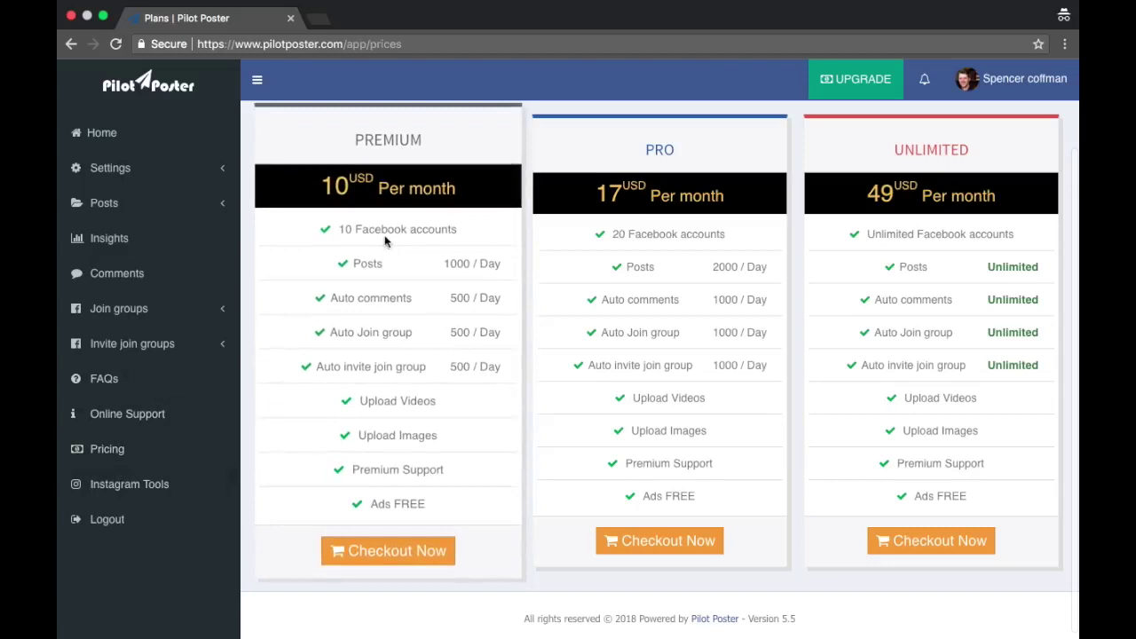
scroll(384, 241, up, 1)
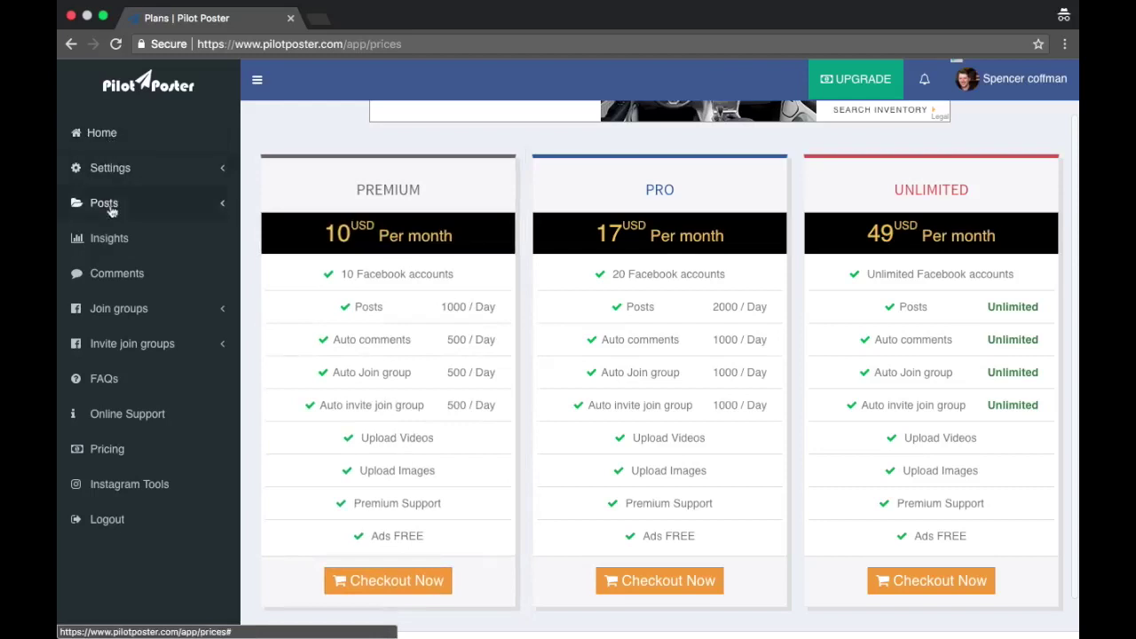
click(120, 170)
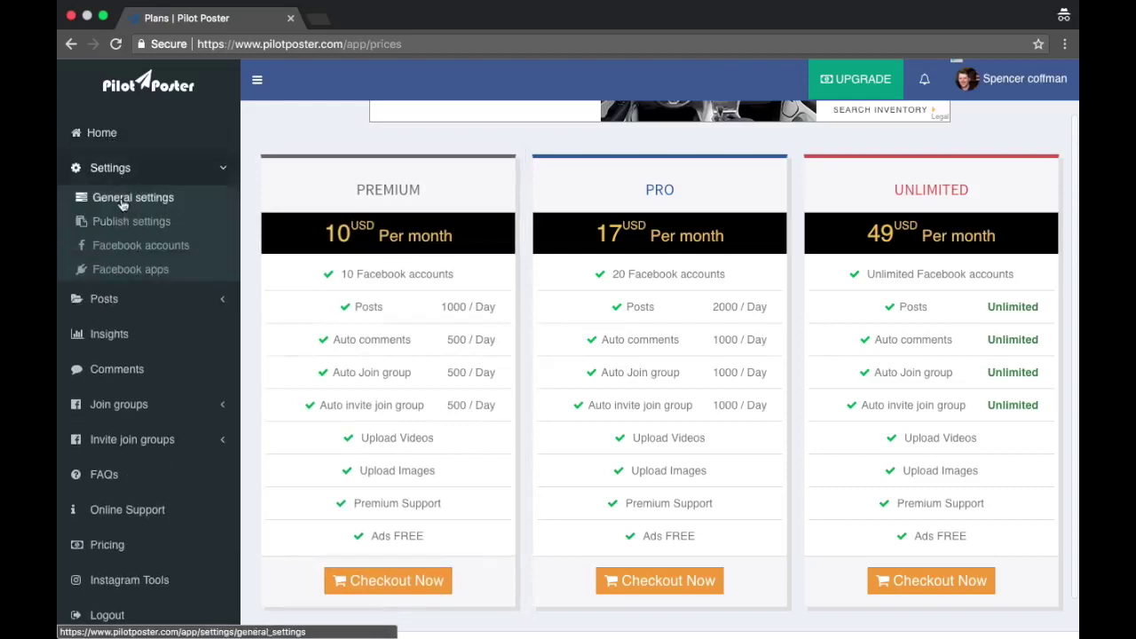
click(124, 222)
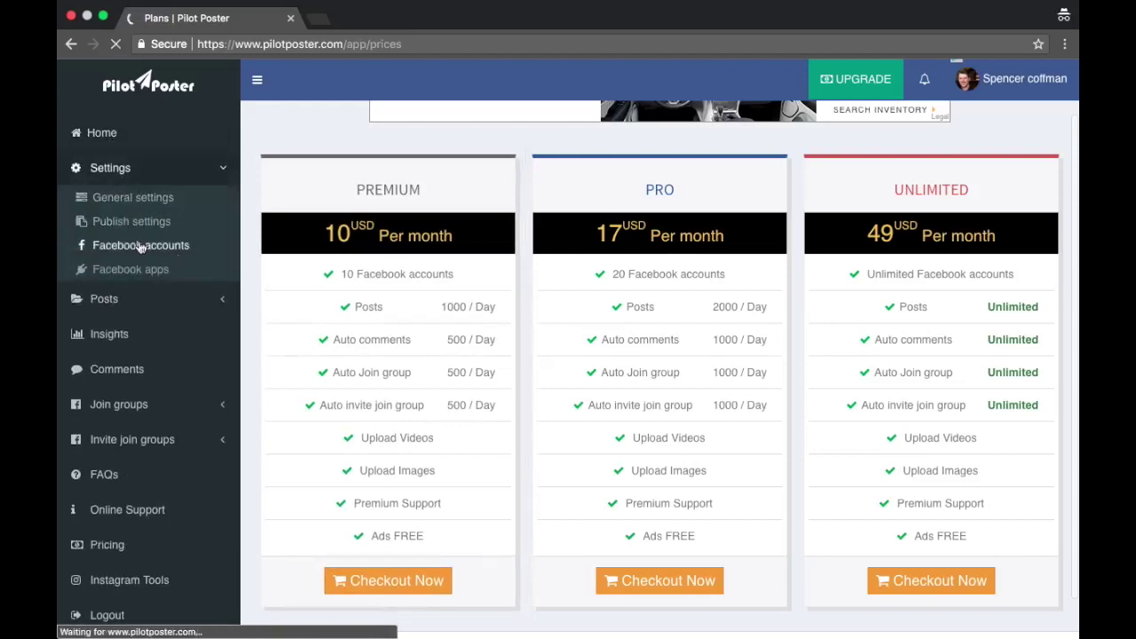